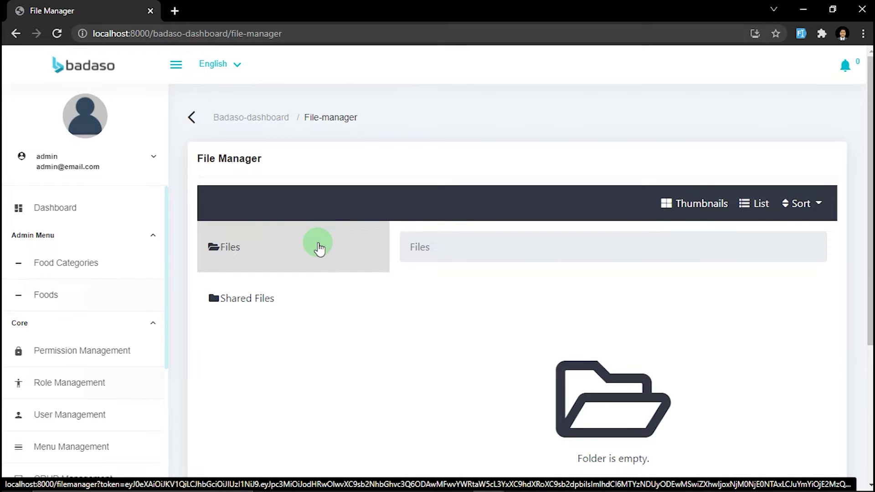
scroll(551, 301, "down", 2)
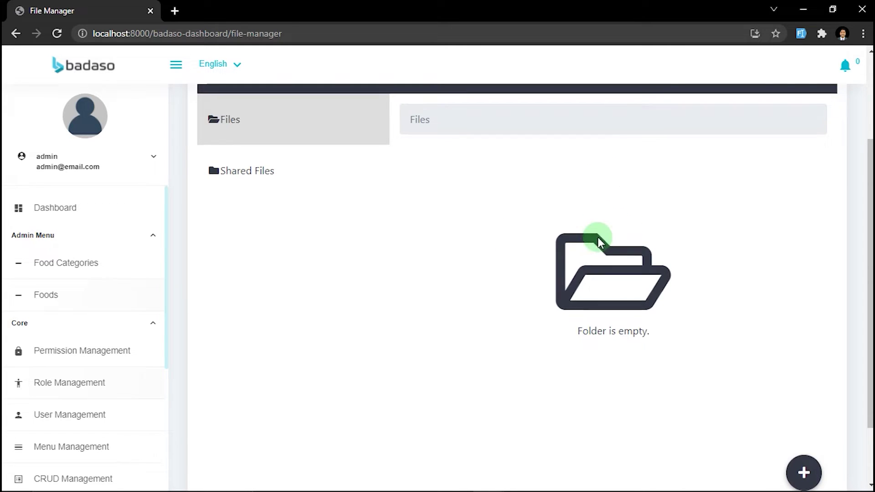
scroll(598, 237, "up", 1)
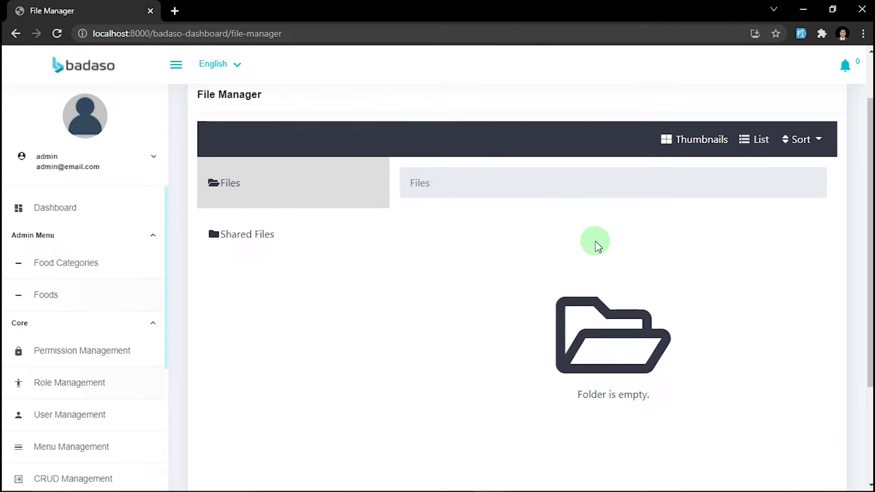
scroll(605, 252, "down", 1)
scroll(610, 257, "down", 1)
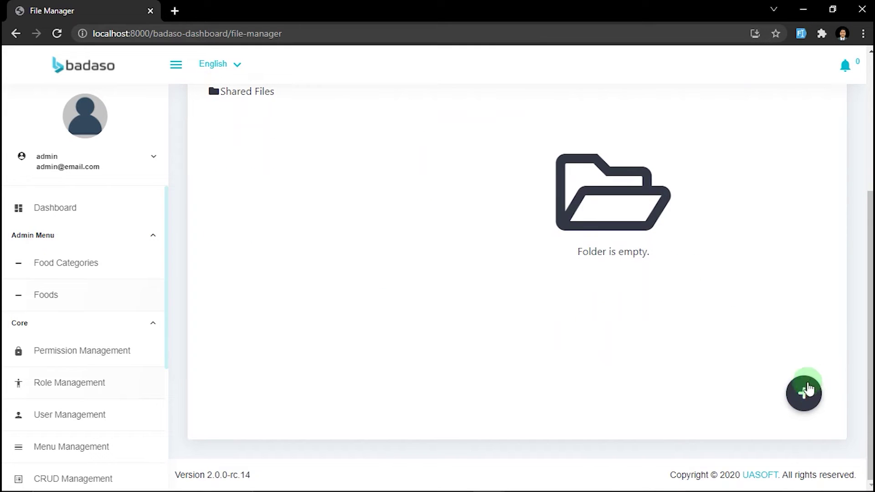
Step: Upload 482-200x300-grayscale.jpg from Downloads and return to the Files list
left_click(807, 399)
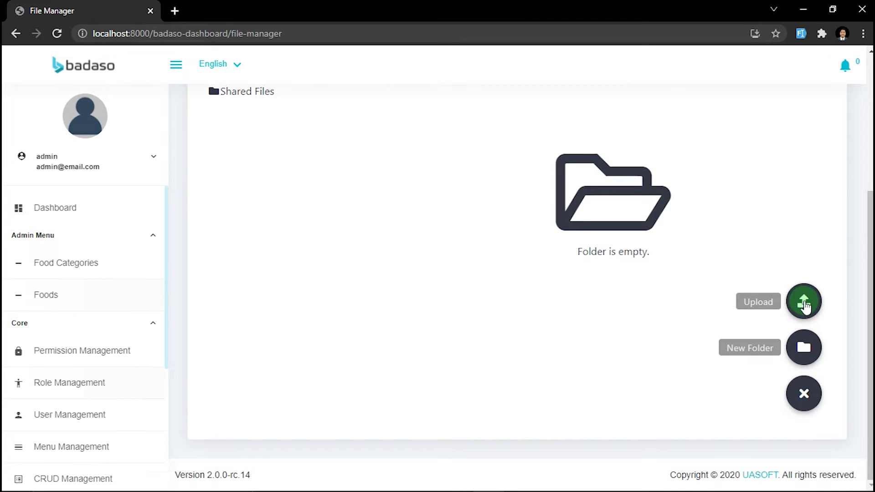
left_click(804, 302)
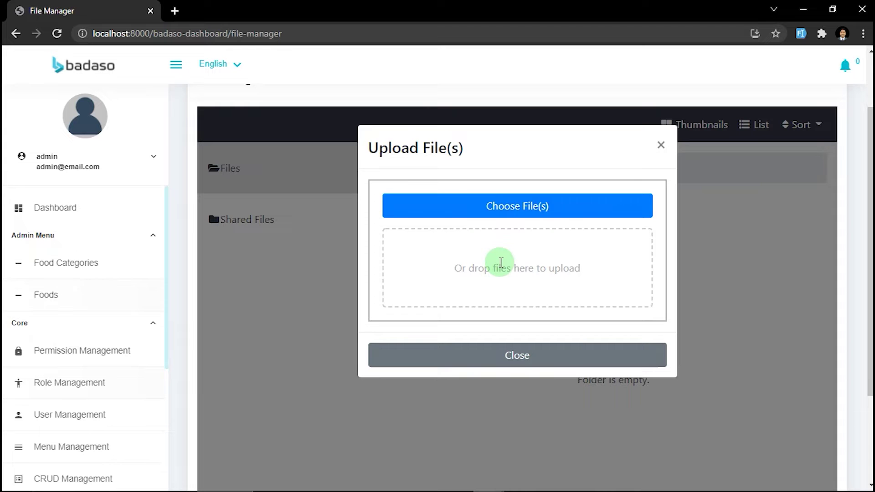
left_click(494, 210)
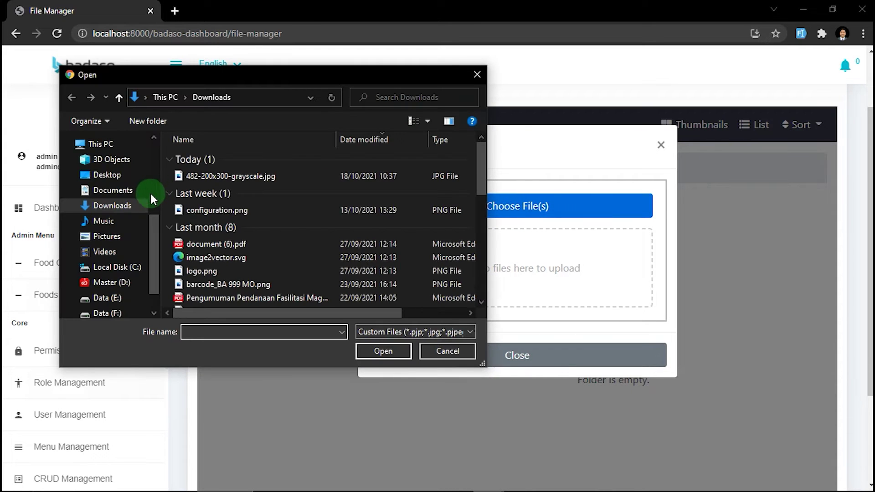
left_click(311, 175)
left_click(387, 352)
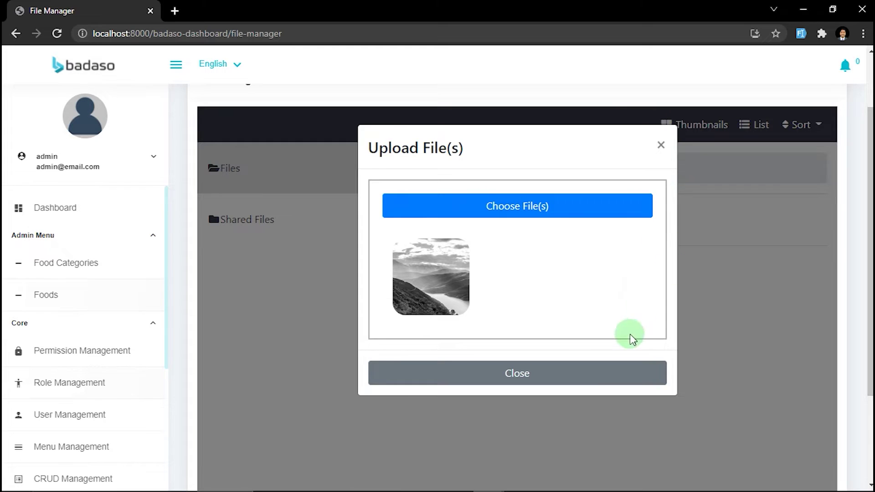
left_click(592, 373)
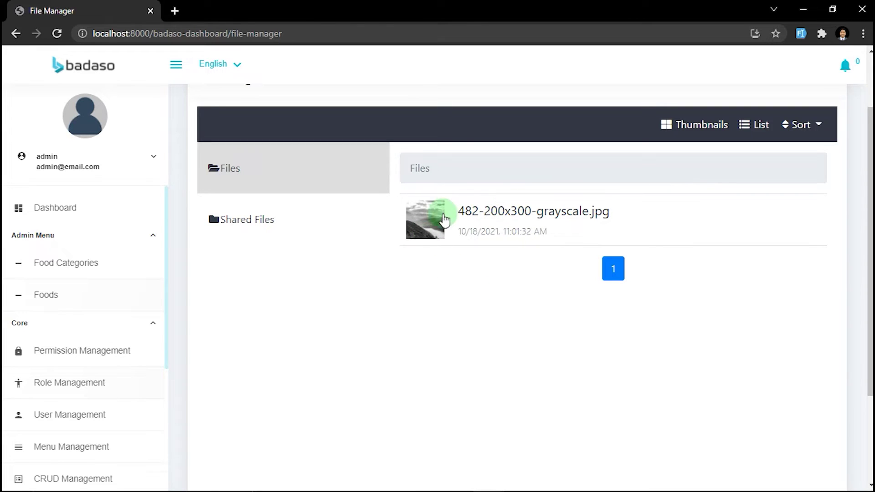
Step: Rename the uploaded image to grayscale-image.jpg and select it again
left_click(483, 223)
scroll(492, 301, "up", 1)
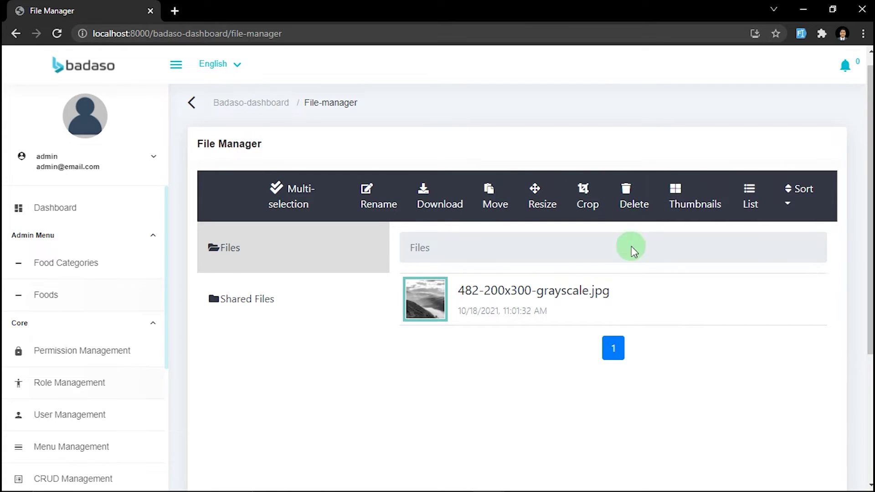
left_click(381, 204)
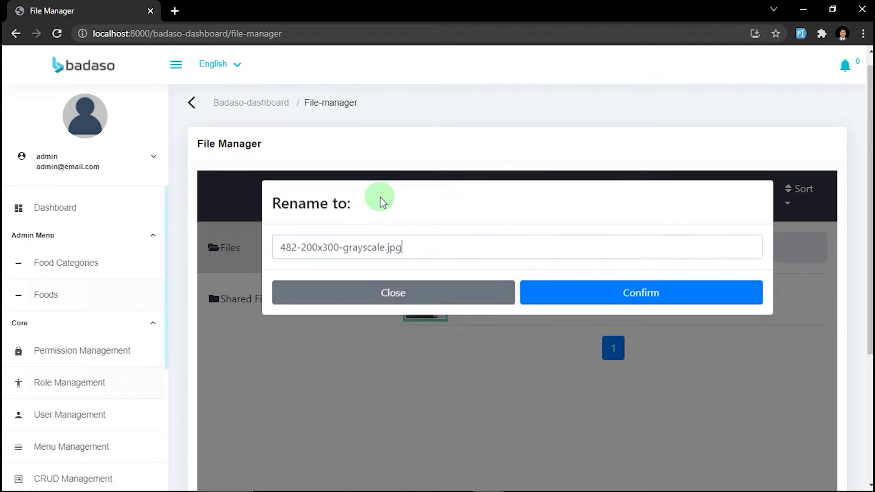
left_click_drag(387, 256, 289, 252)
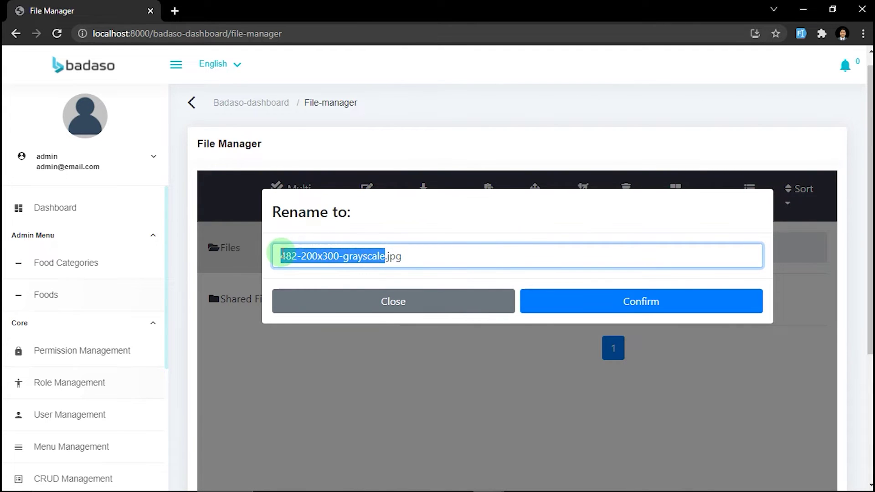
type("gr")
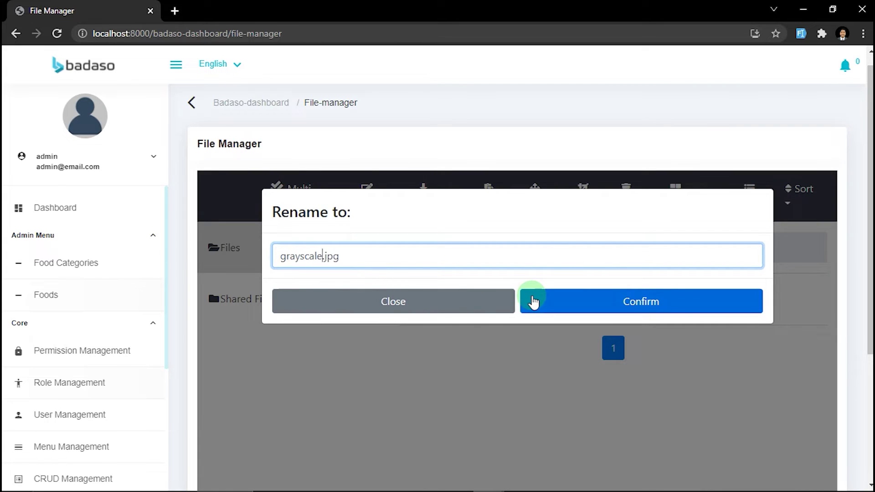
left_click(580, 303)
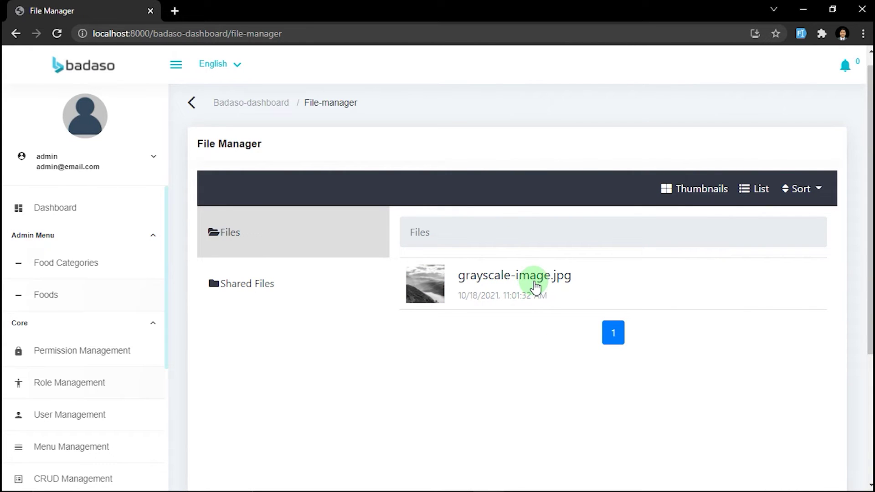
left_click(550, 288)
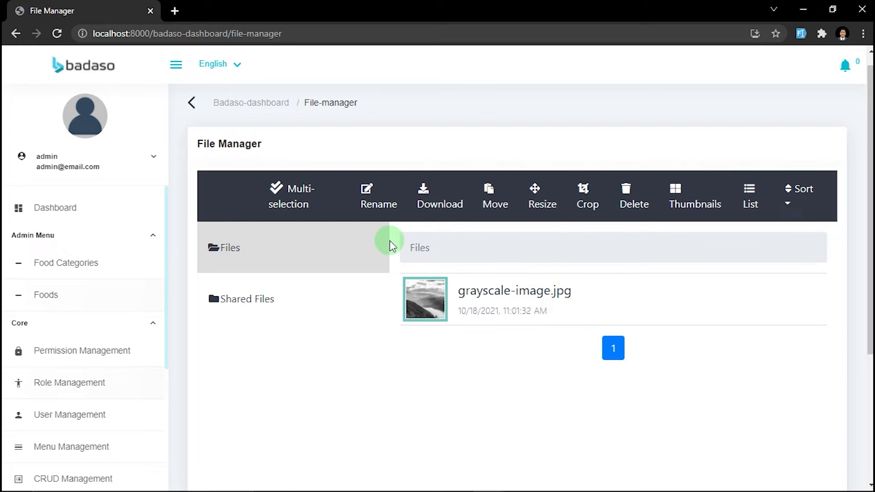
Step: Change grayscale-image.jpg's height from 300 to 200 px, making it 200×200
left_click(542, 197)
left_click(176, 64)
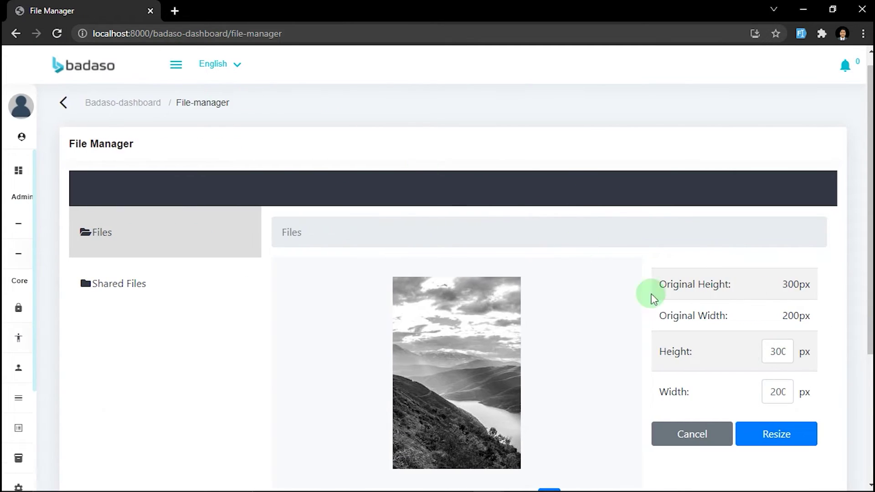
scroll(780, 361, "down", 1)
left_click(773, 288)
left_click_drag(772, 287, 788, 287)
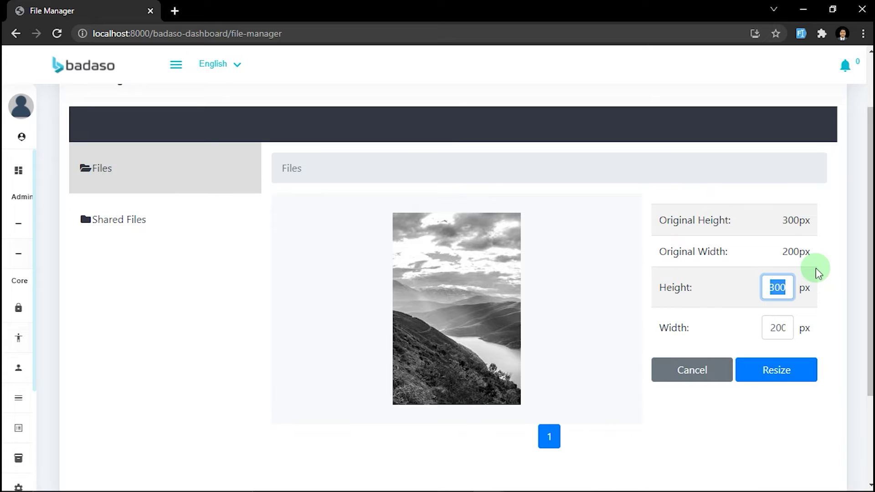
type("200")
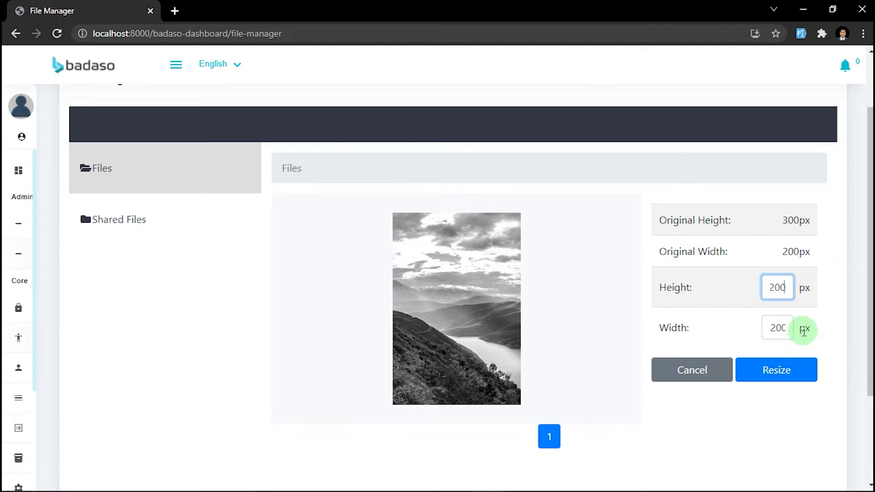
left_click(790, 377)
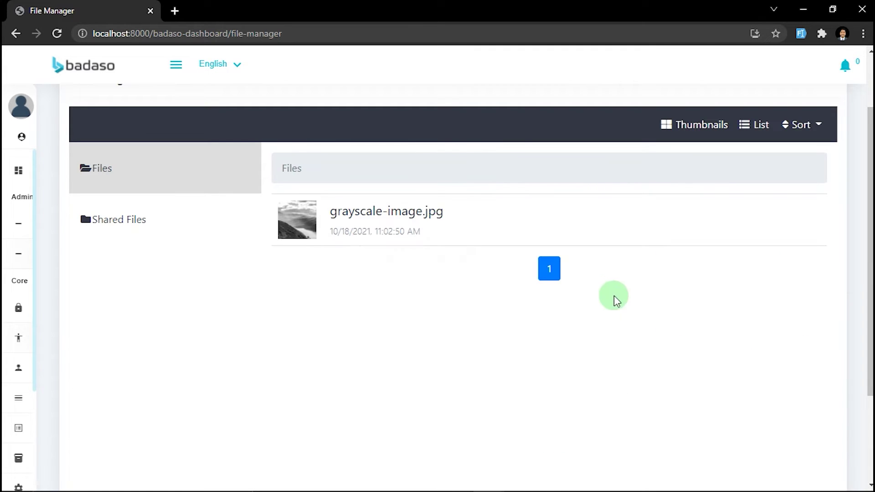
Step: Crop grayscale-image.jpg to a square 1:1 area, then select it again
left_click(488, 211)
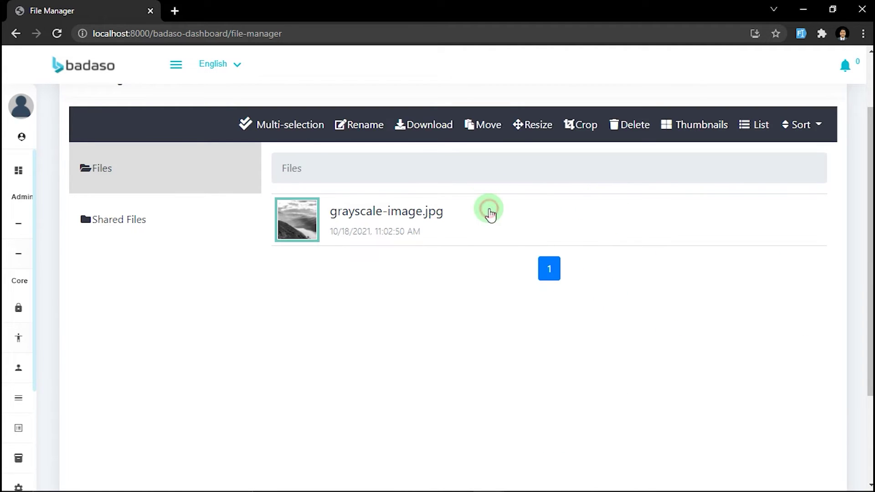
left_click(581, 126)
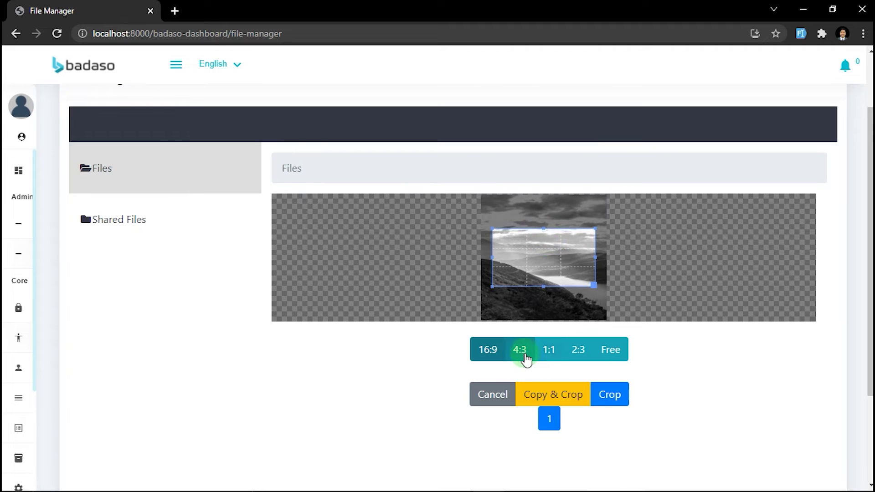
left_click(549, 353)
left_click_drag(547, 263, 545, 261)
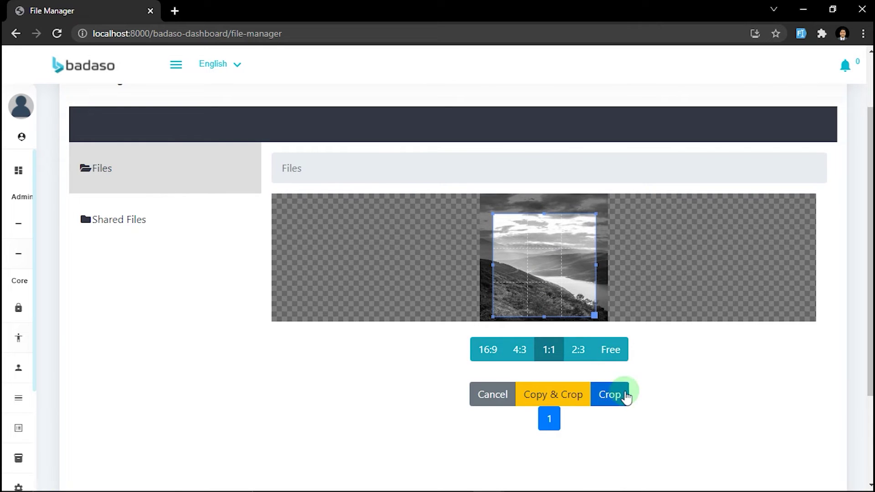
left_click(611, 397)
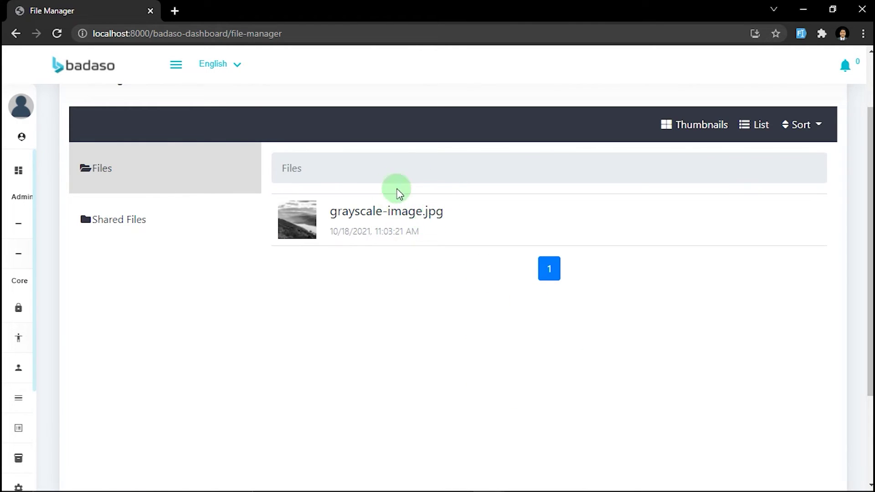
scroll(405, 315, "up", 2)
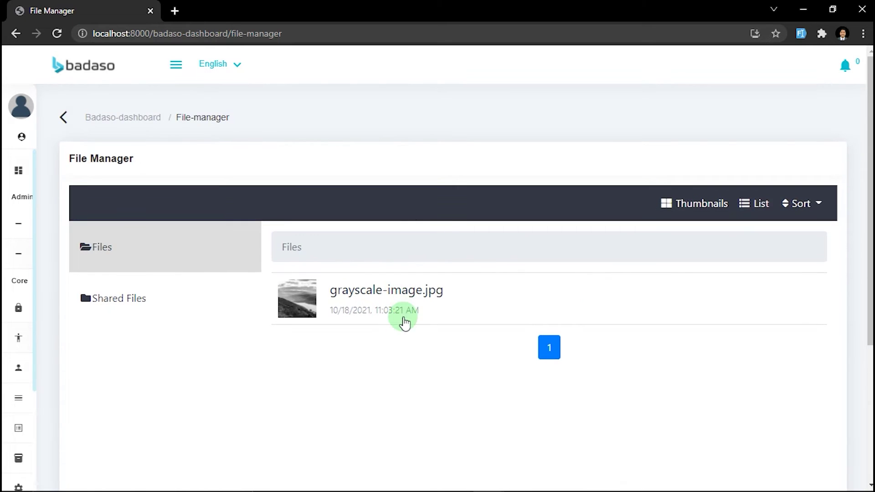
scroll(394, 360, "down", 1)
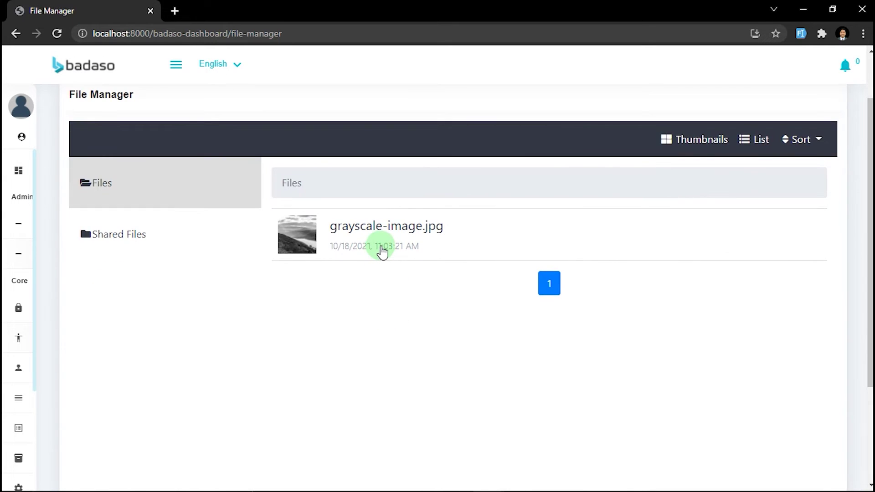
left_click(382, 252)
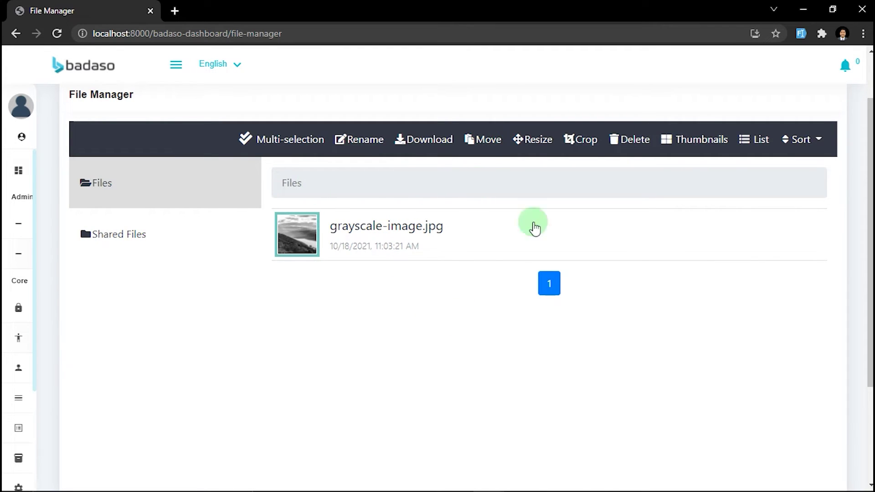
scroll(752, 308, "down", 2)
scroll(684, 294, "up", 3)
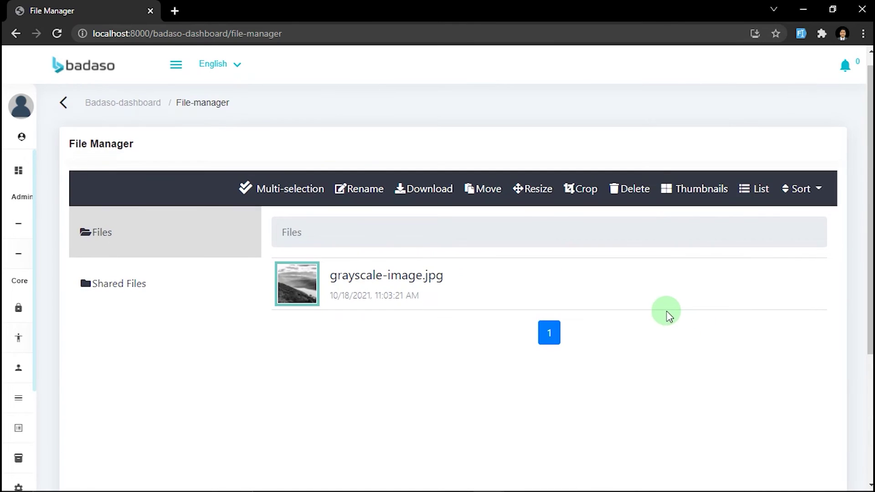
scroll(625, 303, "down", 2)
scroll(619, 307, "up", 3)
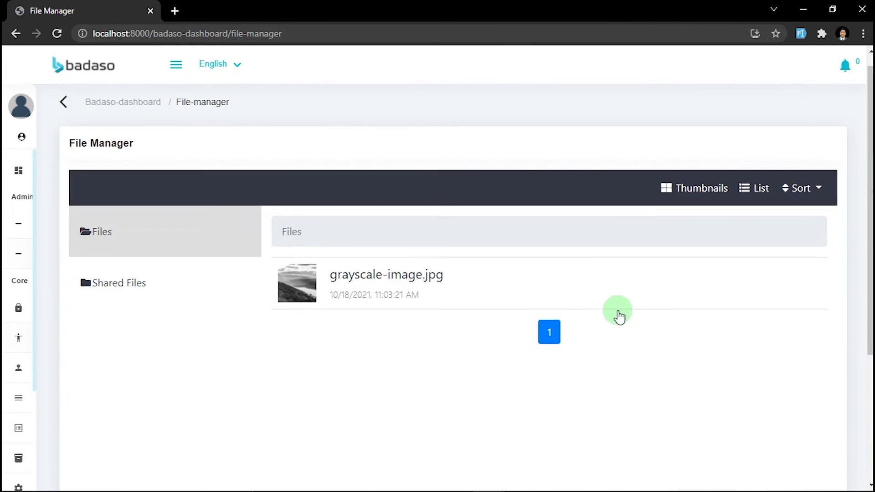
scroll(618, 311, "down", 2)
Step: Create a folder named img in Files, then select grayscale-image.jpg
left_click(804, 460)
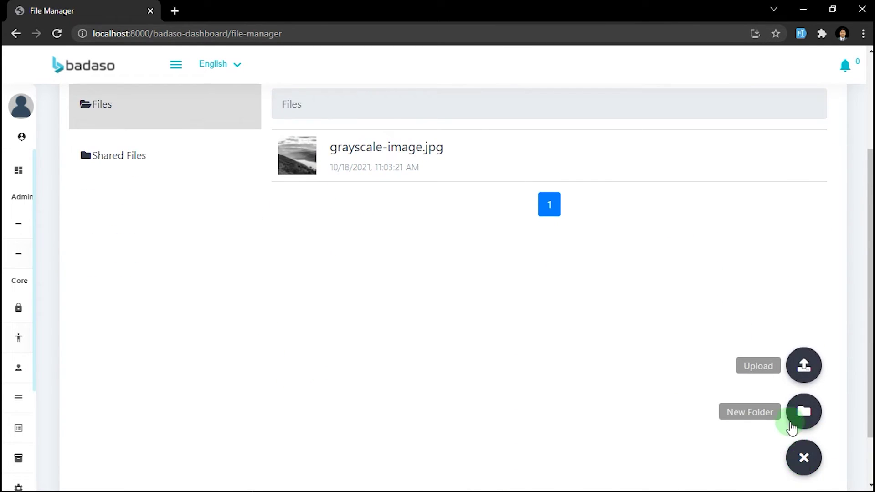
left_click(804, 425)
scroll(432, 235, "up", 2)
left_click(389, 253)
type("img")
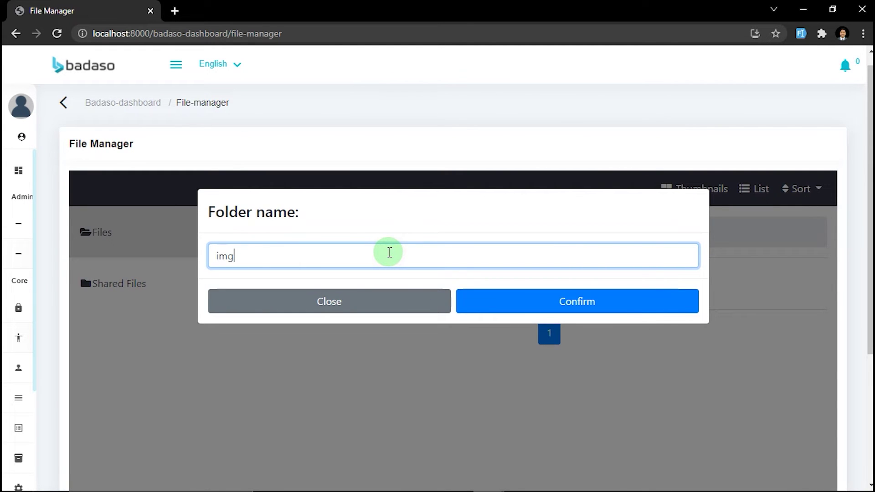
left_click(517, 308)
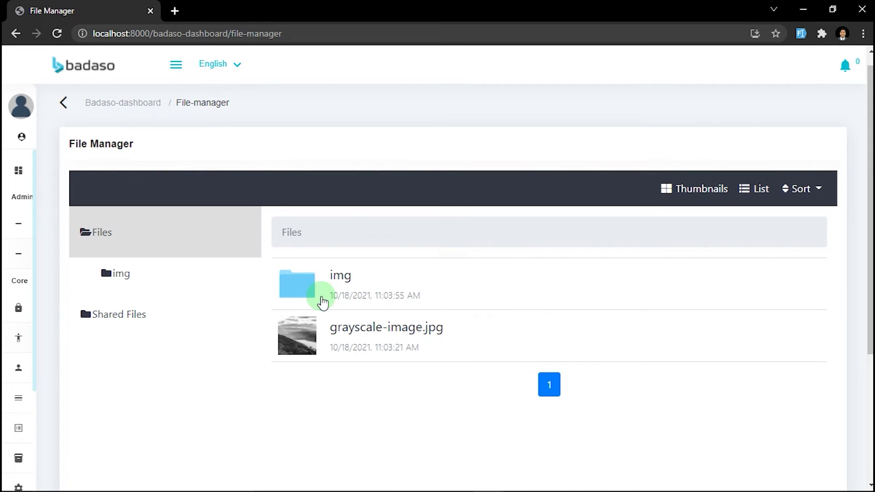
left_click(395, 335)
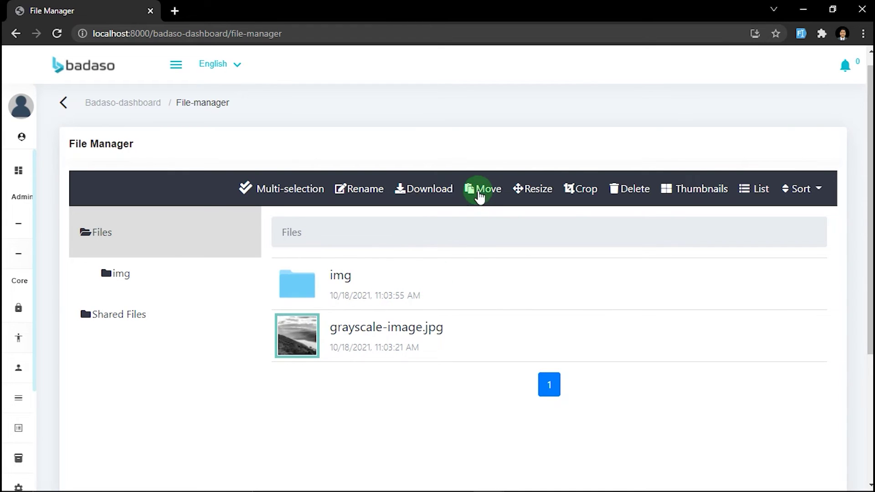
Step: Move grayscale-image.jpg into img, open that folder, and select the image there
left_click(428, 333)
left_click(479, 194)
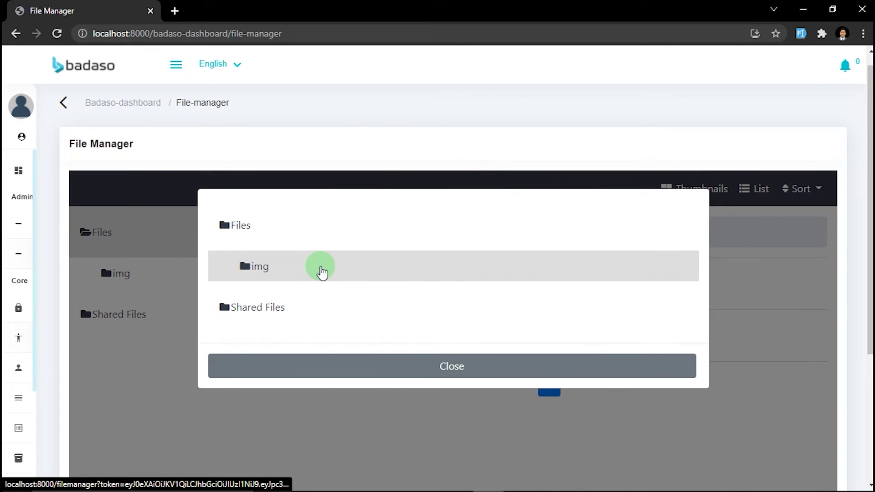
left_click(310, 266)
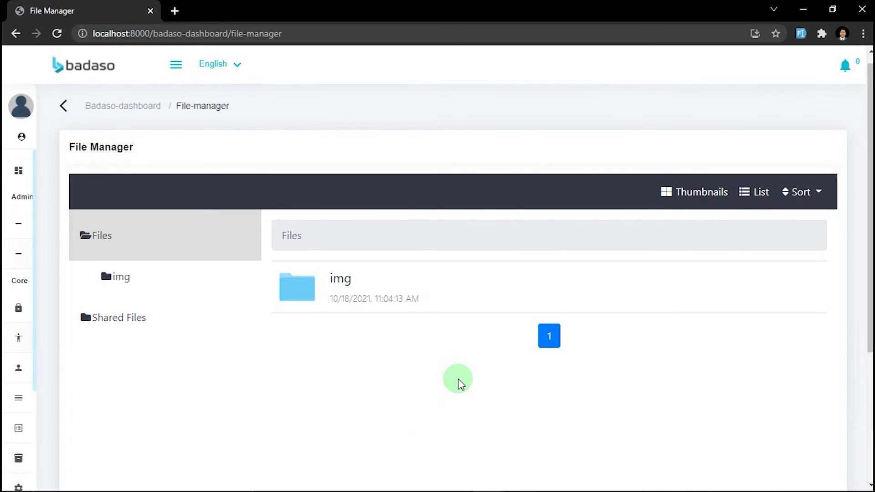
double_click(410, 299)
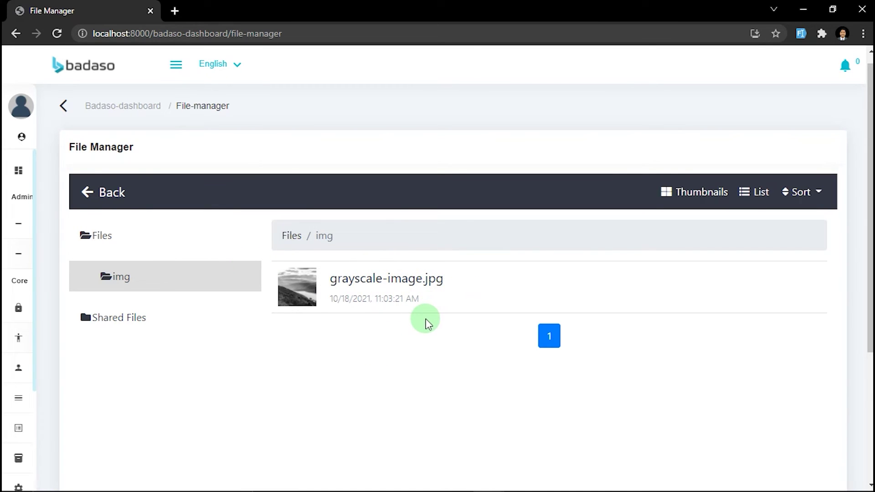
scroll(425, 322, "down", 1)
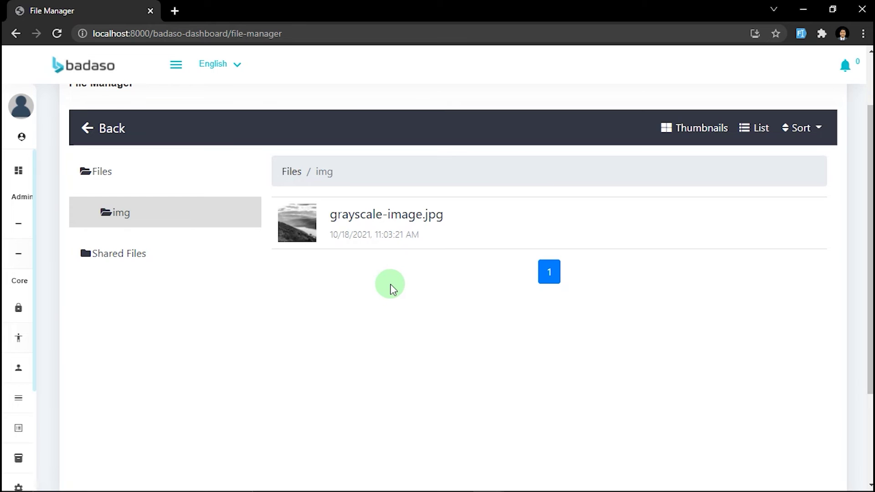
left_click(382, 235)
scroll(405, 259, "down", 2)
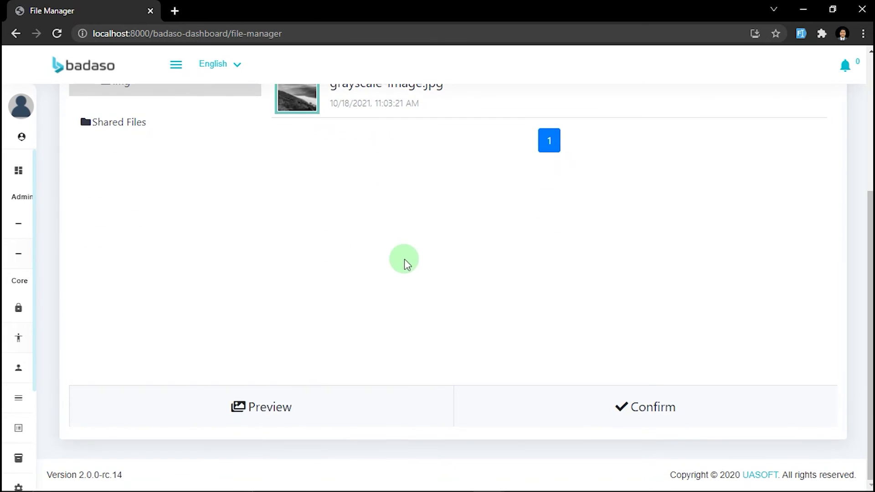
left_click(301, 409)
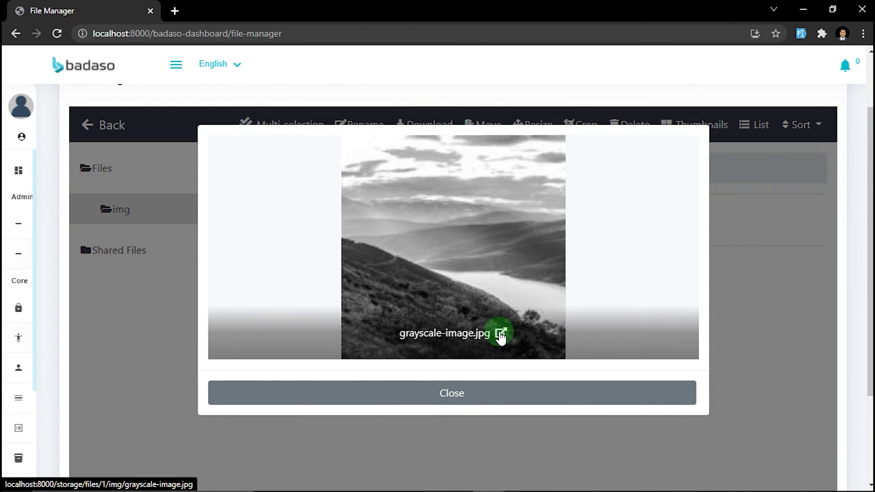
left_click(500, 334)
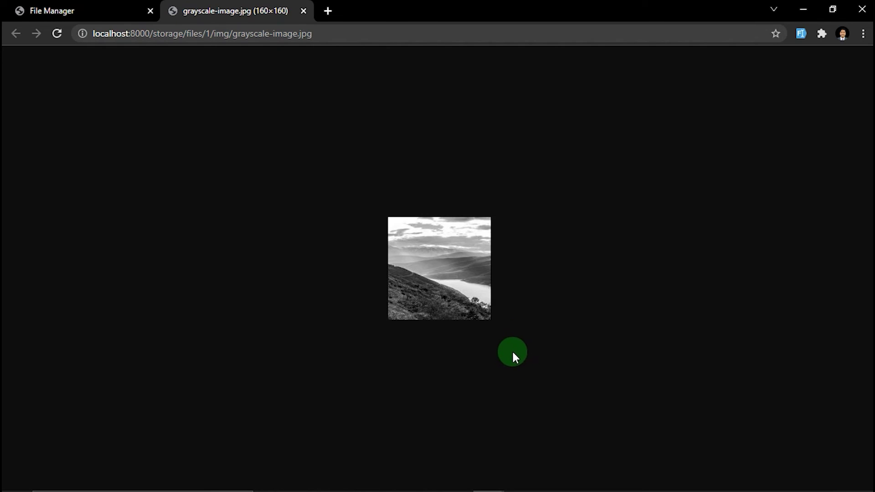
left_click(332, 34)
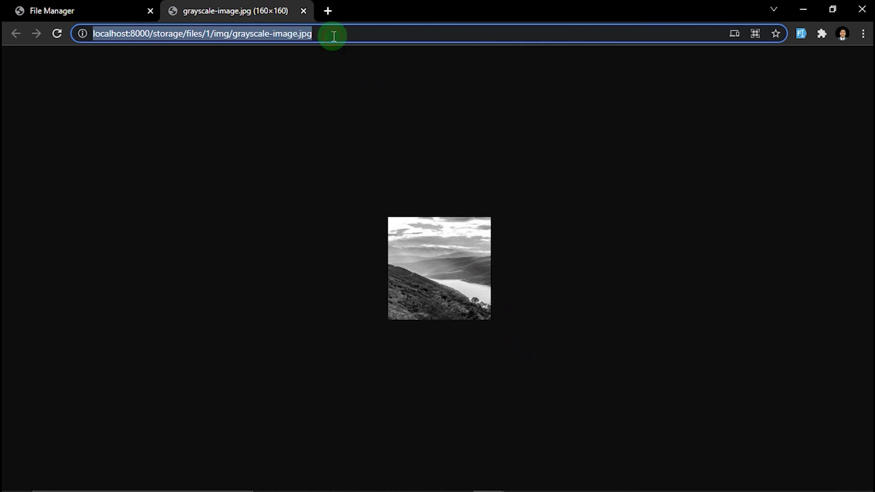
left_click(303, 12)
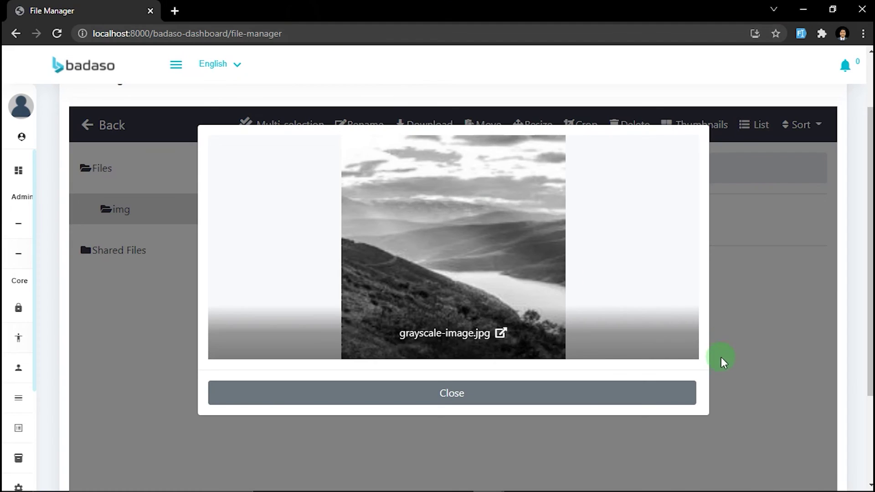
left_click(655, 396)
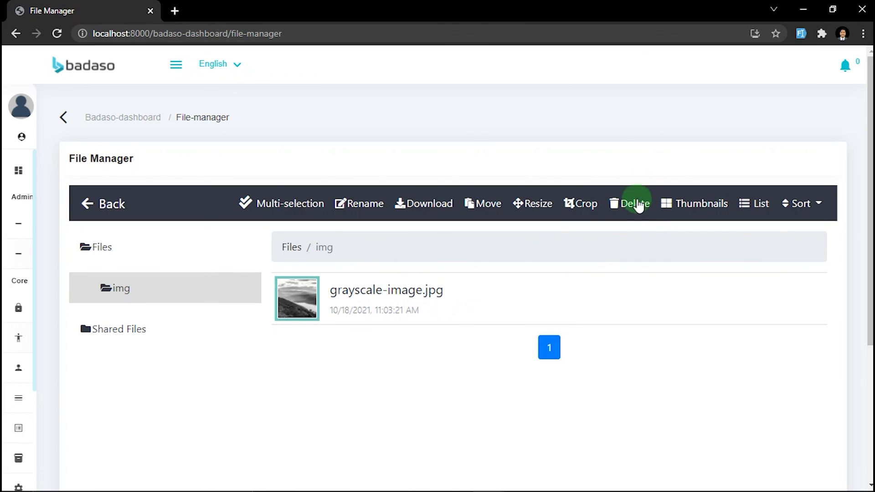
Step: Delete grayscale-image.jpg and confirm the deletion
left_click(631, 215)
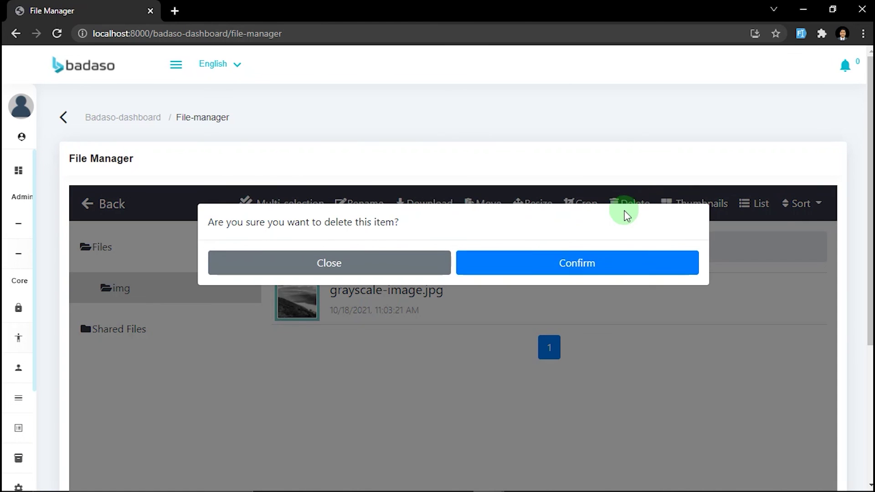
left_click(561, 265)
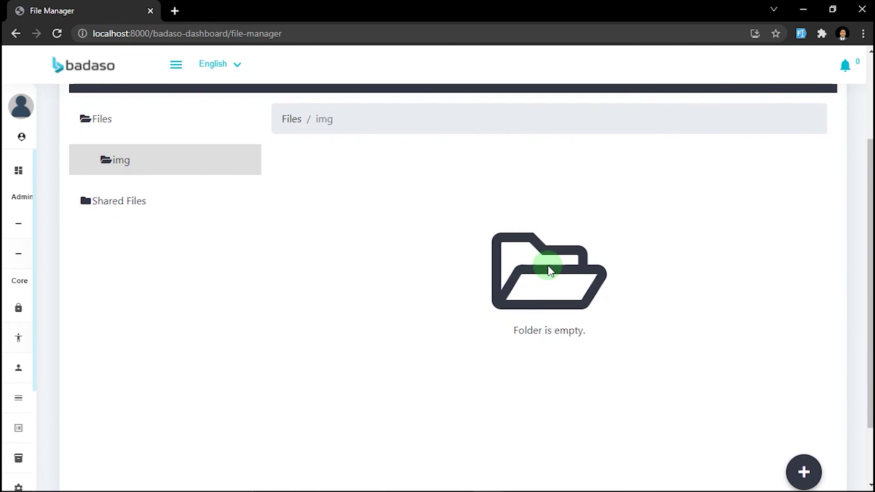